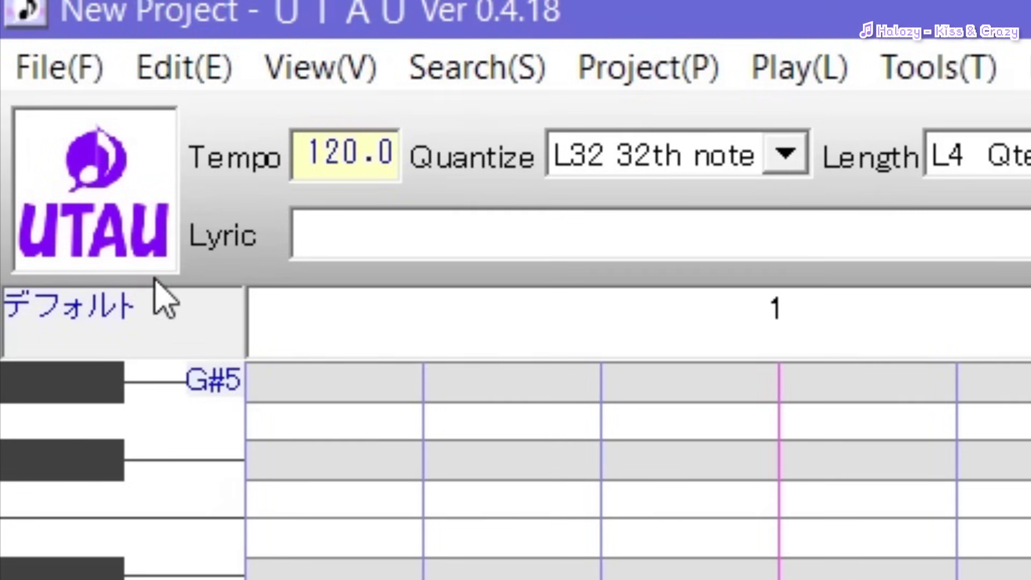
Step: Open the default voice bank's properties, read through its description text to the end, and close them
{"action": "left_click", "coordinate": [86, 177]}
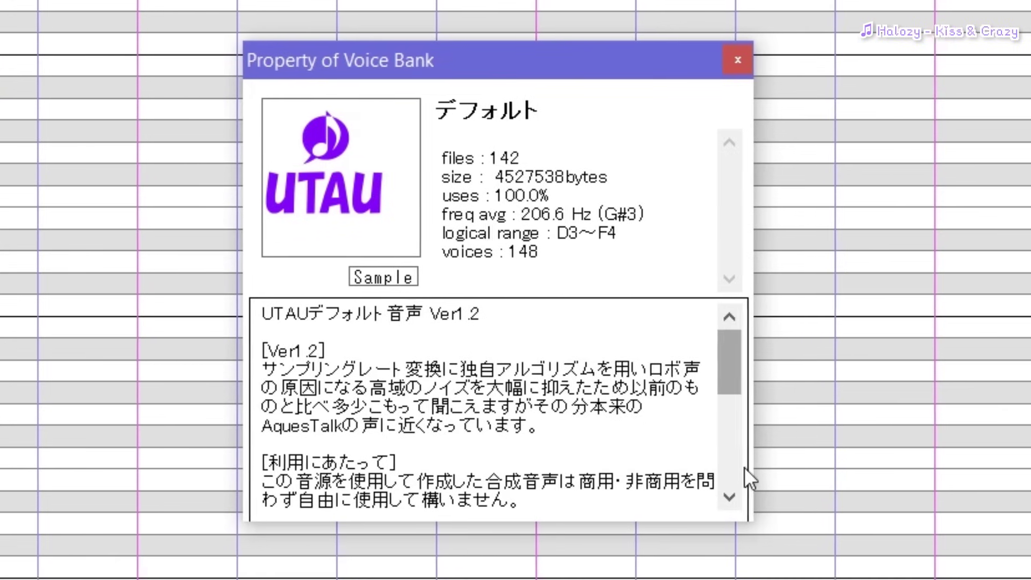
{"action": "left_click", "coordinate": [587, 499]}
{"action": "left_click", "coordinate": [588, 499]}
{"action": "left_click", "coordinate": [588, 500]}
{"action": "left_click", "coordinate": [587, 499]}
{"action": "left_click", "coordinate": [558, 498]}
{"action": "left_click", "coordinate": [558, 498]}
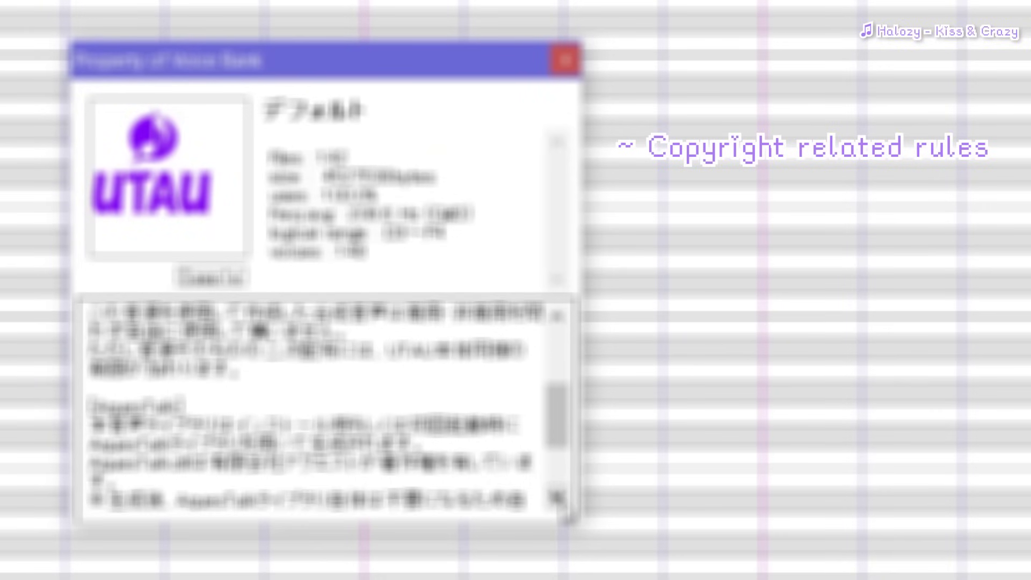
{"action": "left_click", "coordinate": [559, 498]}
{"action": "left_click", "coordinate": [559, 498]}
{"action": "left_click", "coordinate": [557, 497]}
{"action": "left_click", "coordinate": [557, 497]}
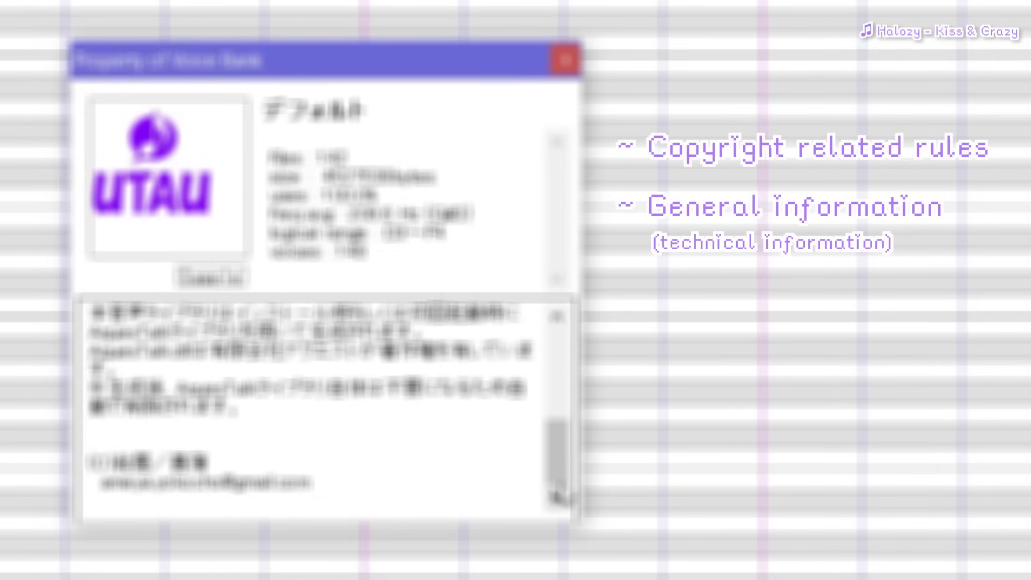
{"action": "left_click_drag", "start_coordinate": [559, 497], "coordinate": [593, 381]}
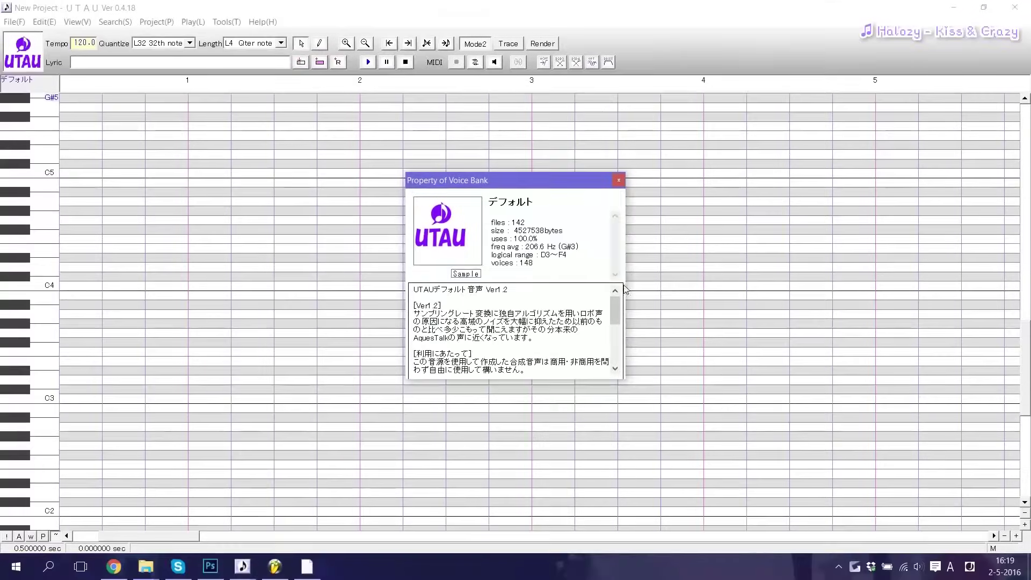
{"action": "left_click", "coordinate": [619, 180]}
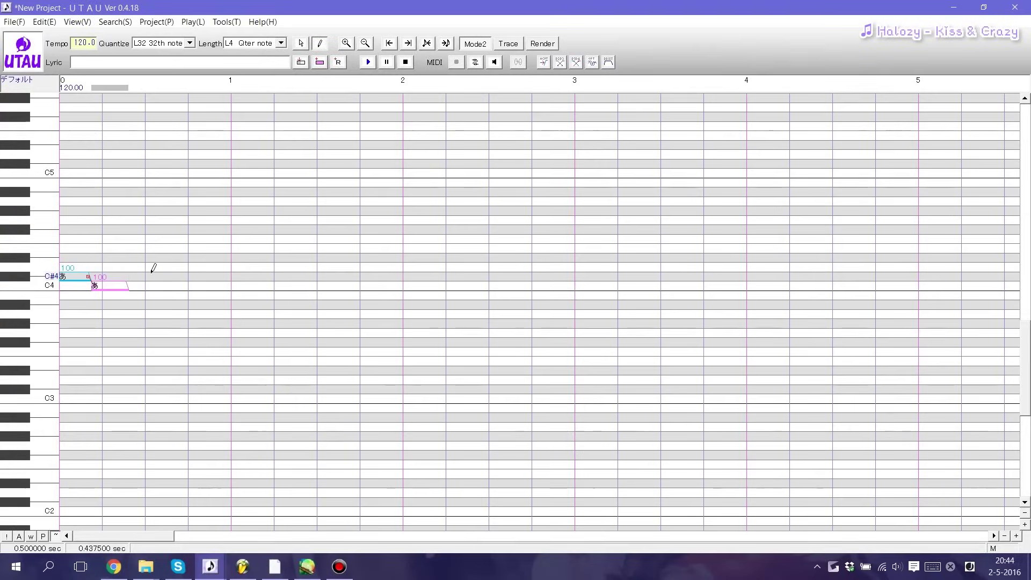
Step: Draw the melody's next notes in order: C#4, a long A#3, a short G#3, B3, D4, E4 and D4
{"action": "left_click", "coordinate": [150, 275]}
{"action": "left_click_drag", "start_coordinate": [182, 304], "coordinate": [459, 299]}
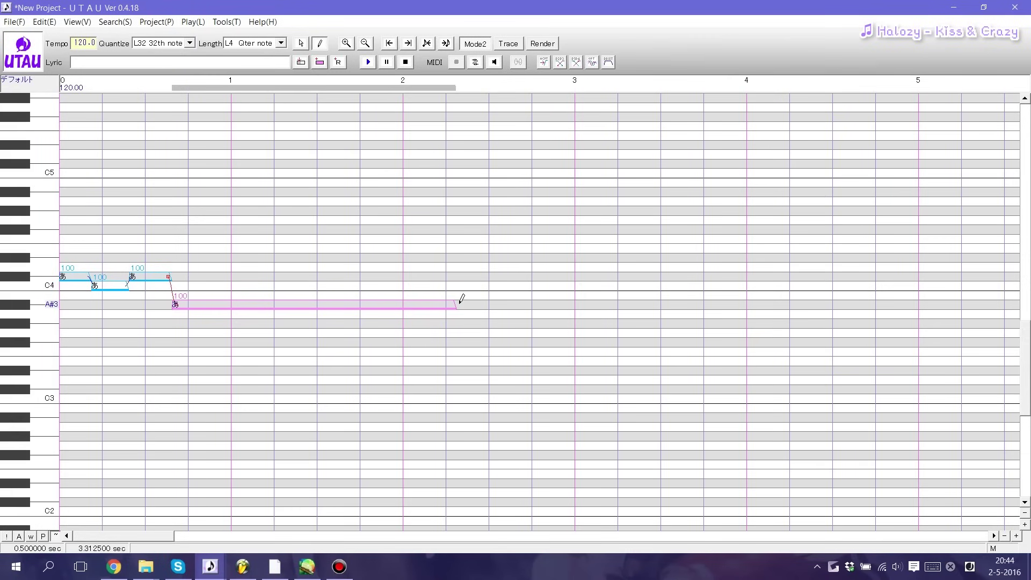
{"action": "left_click", "coordinate": [463, 322]}
{"action": "mouse_move", "coordinate": [470, 295]}
{"action": "left_mouse_down"}
{"action": "mouse_move", "coordinate": [499, 295]}
{"action": "mouse_move", "coordinate": [516, 266]}
{"action": "mouse_move", "coordinate": [573, 248]}
{"action": "mouse_move", "coordinate": [622, 267]}
{"action": "left_mouse_up"}
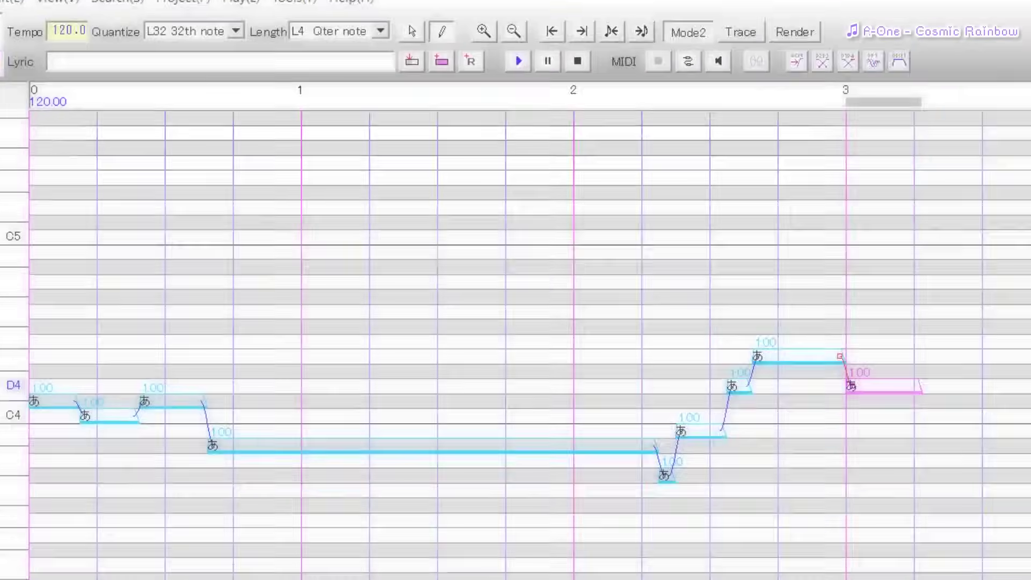
Step: Enter the lyrics "ko ni chi wa de fo ko de su" and apply them to all the drawn notes
{"action": "type", "text": "ko ni chi wa de fo ko de su"}
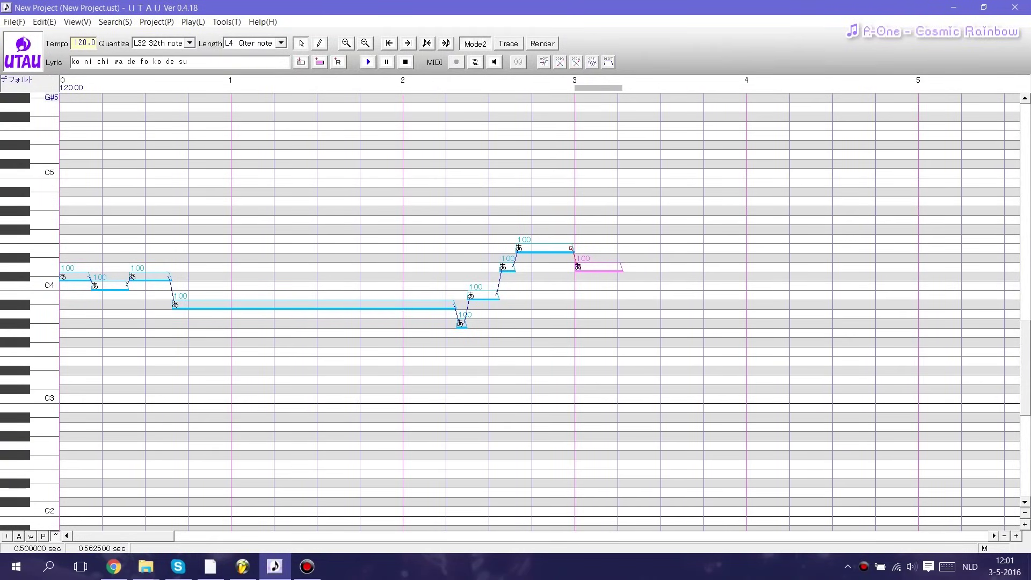
{"action": "left_click_drag", "start_coordinate": [341, 252], "coordinate": [62, 301]}
{"action": "left_click", "coordinate": [301, 62]}
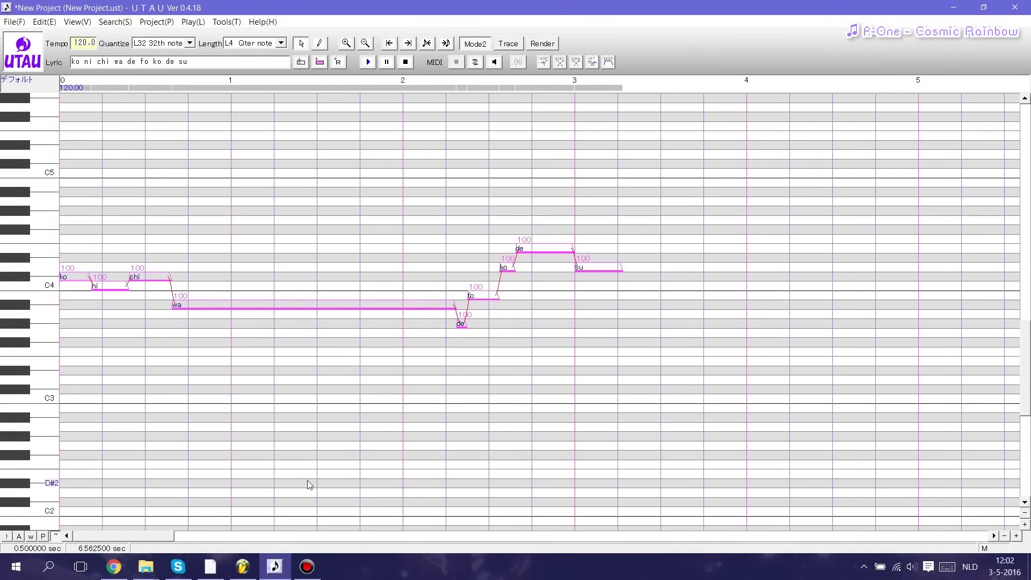
Step: Add new C4 quarter notes after the melody, one for each syllable of the entered lyrics
{"action": "mouse_move", "coordinate": [242, 574]}
{"action": "key", "text": "ctrl+a"}
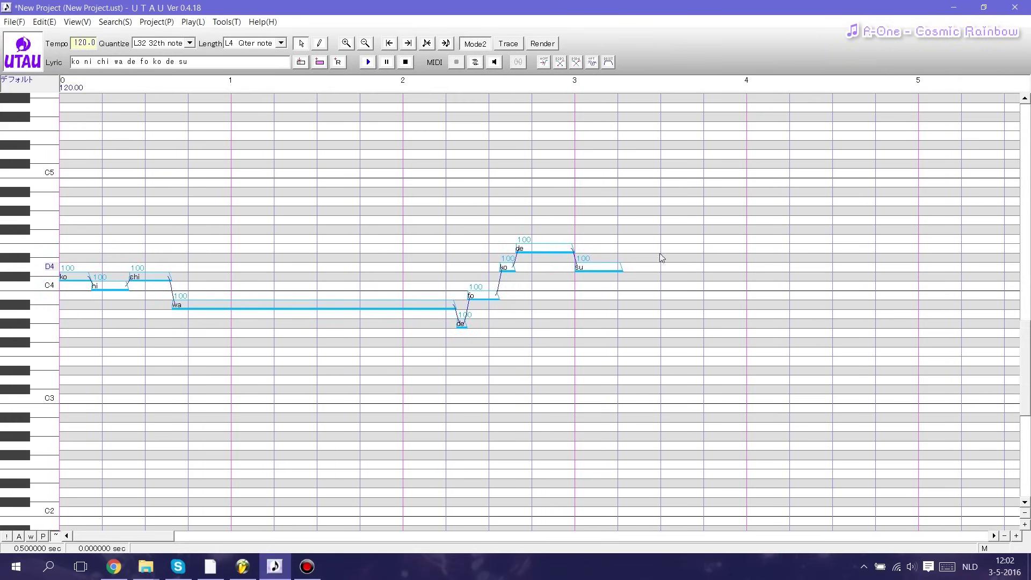
{"action": "left_click", "coordinate": [319, 63]}
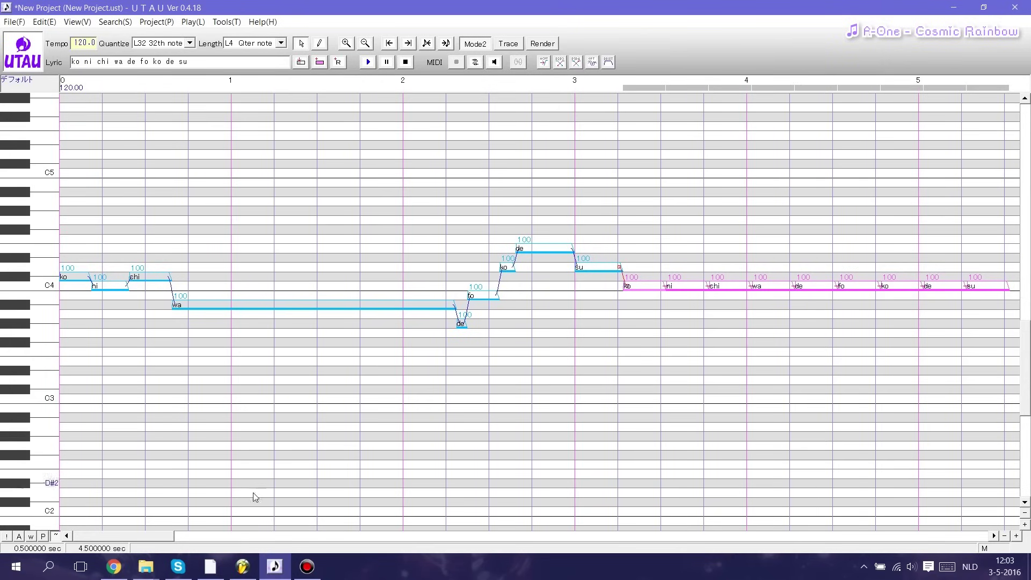
Step: Insert three quarter-note rests in front of the long "wa" note
{"action": "left_click", "coordinate": [460, 323]}
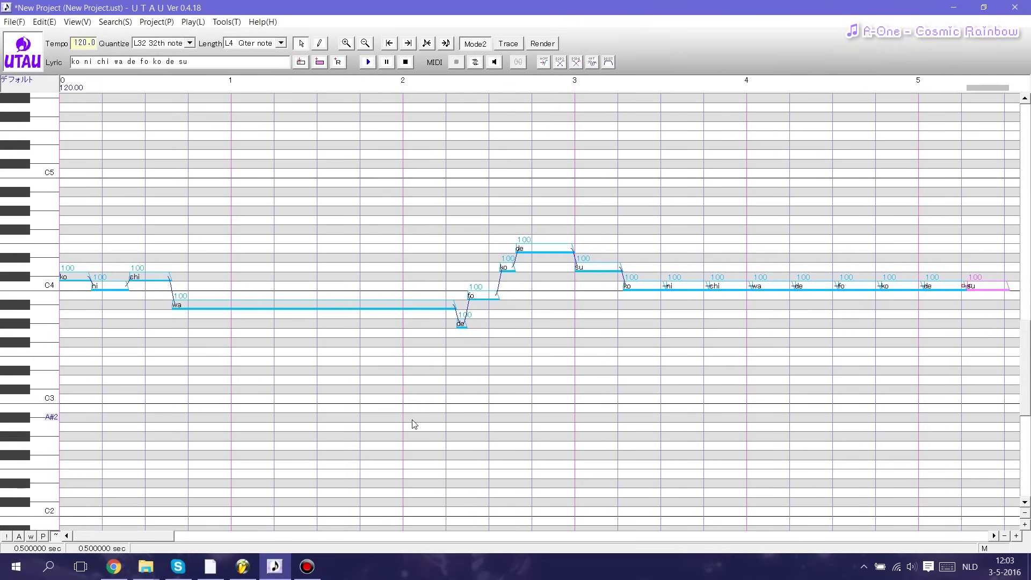
{"action": "left_click", "coordinate": [366, 308]}
{"action": "left_click", "coordinate": [339, 62]}
{"action": "left_click", "coordinate": [339, 63]}
{"action": "left_click", "coordinate": [339, 63]}
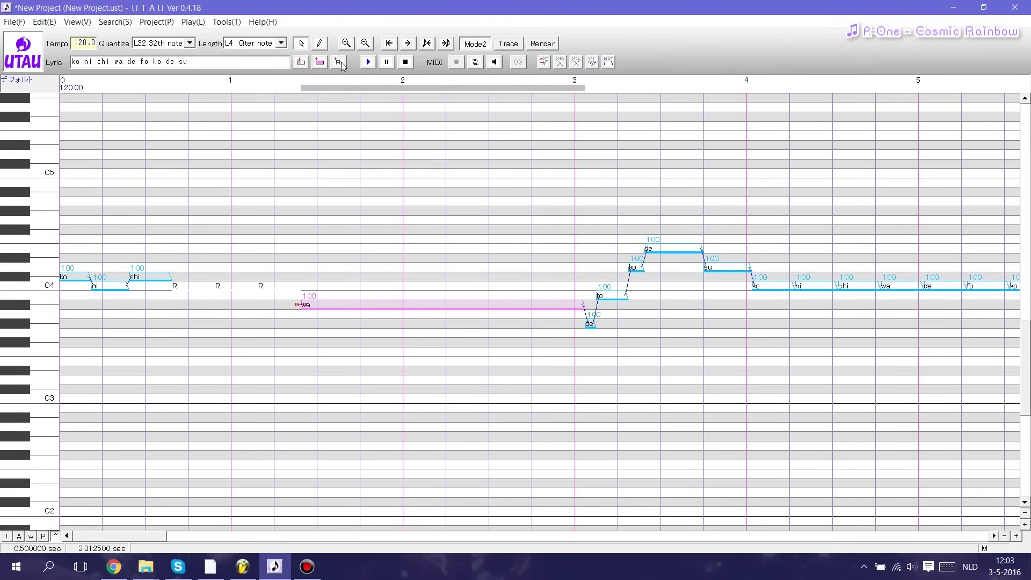
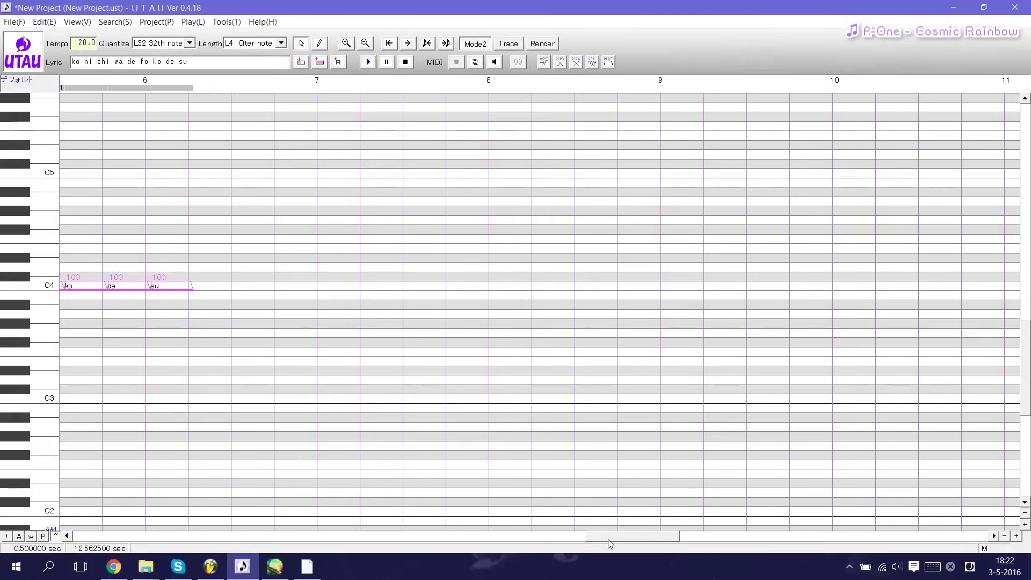
Step: Convert the romaji lyrics of all notes to hiragana with a plug-in and play back the result
{"action": "left_click_drag", "start_coordinate": [507, 539], "coordinate": [386, 539]}
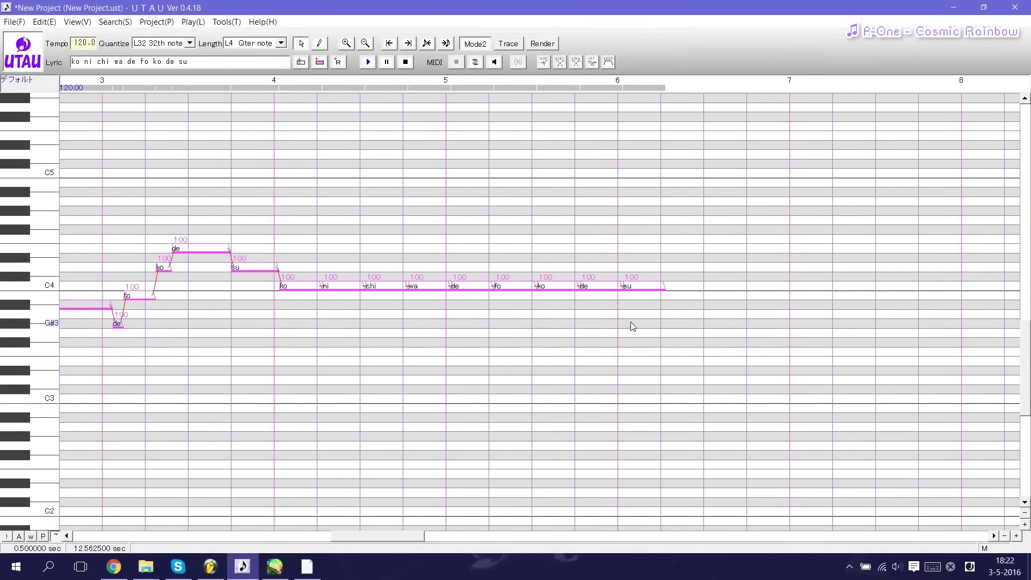
{"action": "key", "text": "ctrl+a"}
{"action": "key", "text": "Home"}
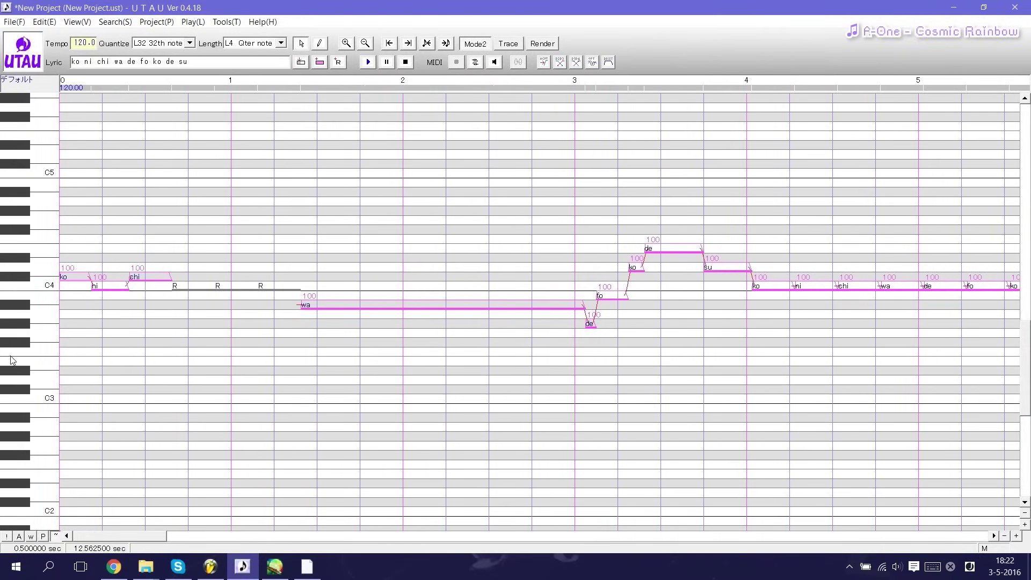
{"action": "left_click", "coordinate": [226, 21]}
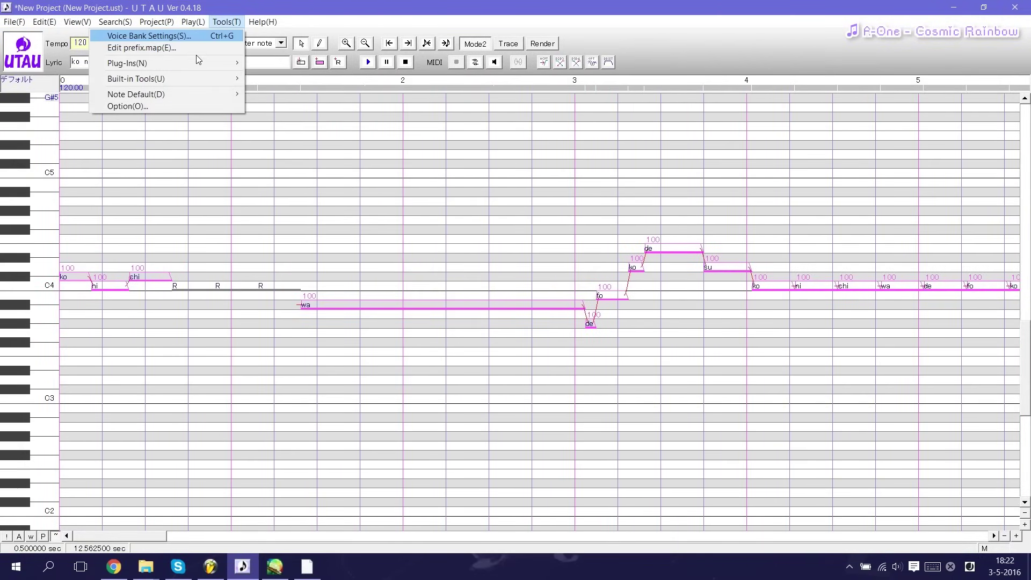
{"action": "mouse_move", "coordinate": [189, 68]}
{"action": "left_click", "coordinate": [292, 159]}
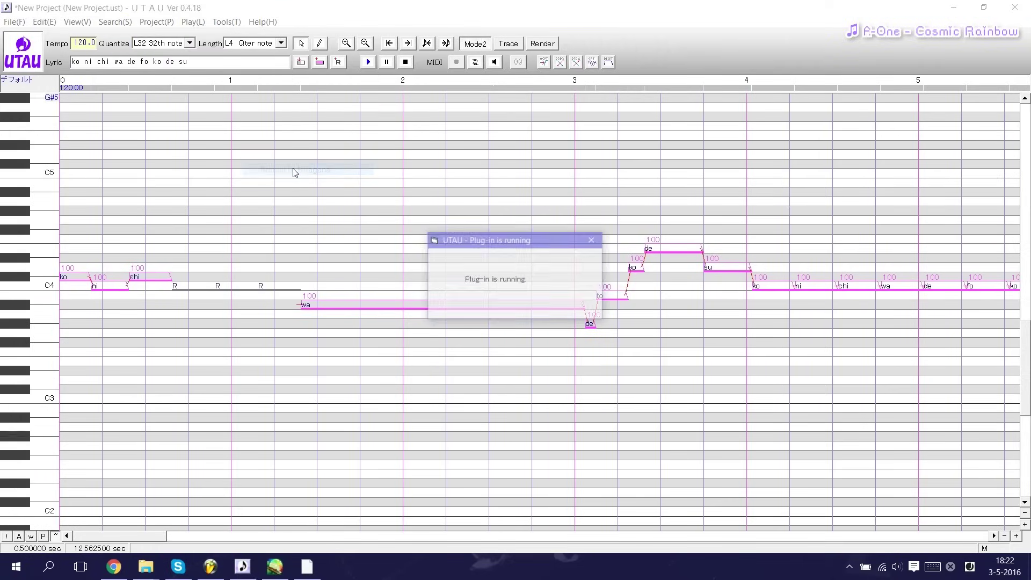
{"action": "left_click", "coordinate": [367, 62]}
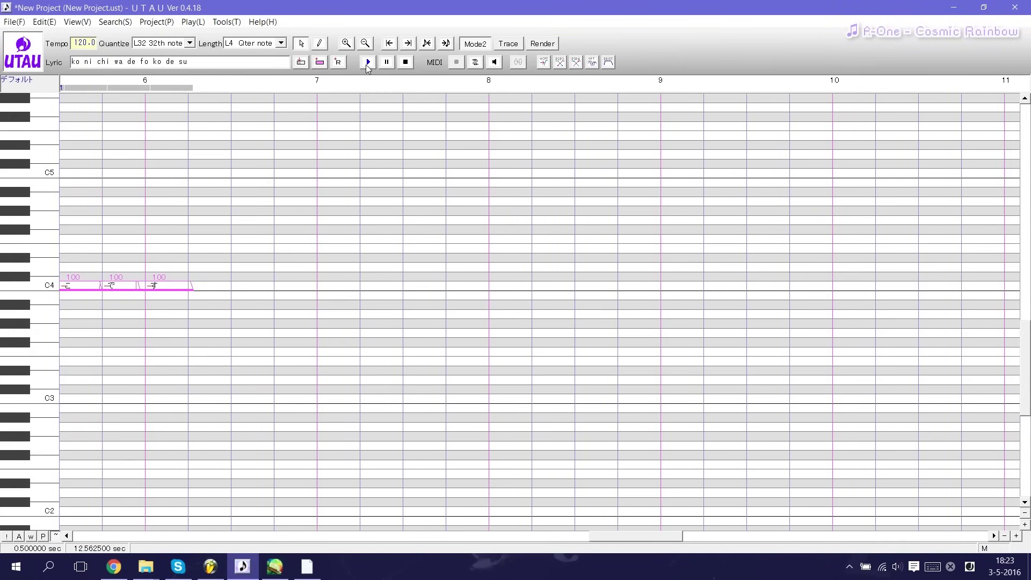
{"action": "left_click", "coordinate": [849, 567]}
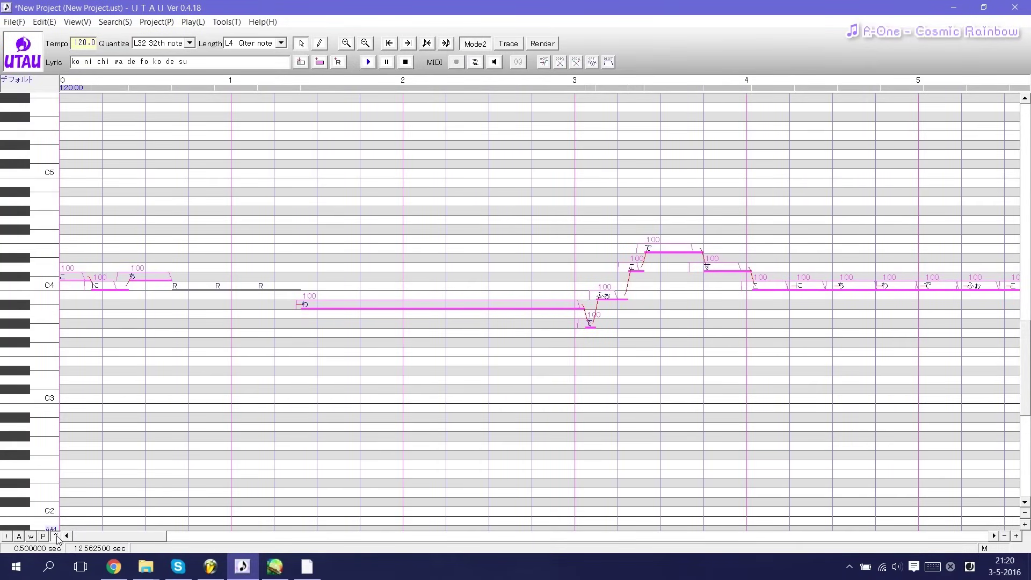
Step: Toggle the pitch curve display on the notes off and back on
{"action": "left_click", "coordinate": [56, 536]}
{"action": "left_click", "coordinate": [56, 536]}
{"action": "left_click", "coordinate": [57, 536]}
{"action": "left_click", "coordinate": [56, 536]}
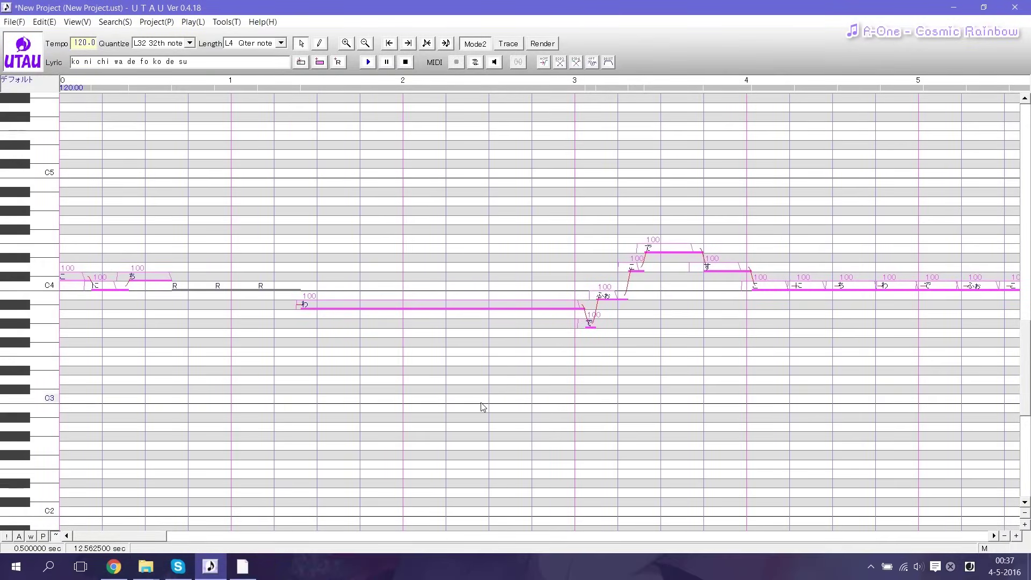
Step: Raise all notes by four semitones, and lower only the long わ note to F#3
{"action": "key", "text": "ctrl+a"}
{"action": "left_click", "coordinate": [294, 361]}
{"action": "left_click_drag", "start_coordinate": [335, 306], "coordinate": [334, 272]}
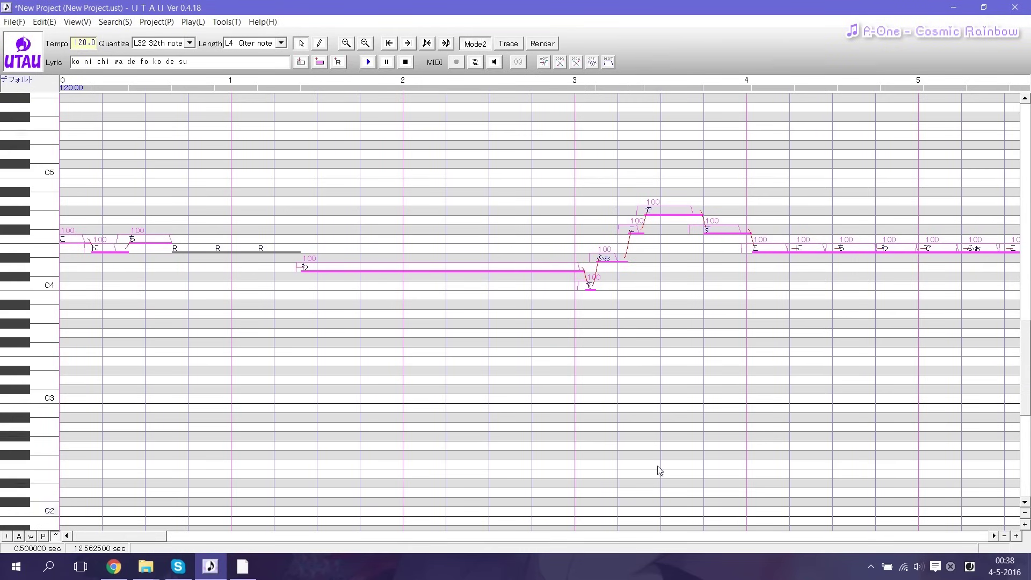
{"action": "left_click_drag", "start_coordinate": [411, 269], "coordinate": [407, 367]}
{"action": "mouse_move", "coordinate": [408, 368]}
{"action": "left_mouse_down"}
{"action": "mouse_move", "coordinate": [403, 315]}
{"action": "mouse_move", "coordinate": [403, 349]}
{"action": "left_mouse_up"}
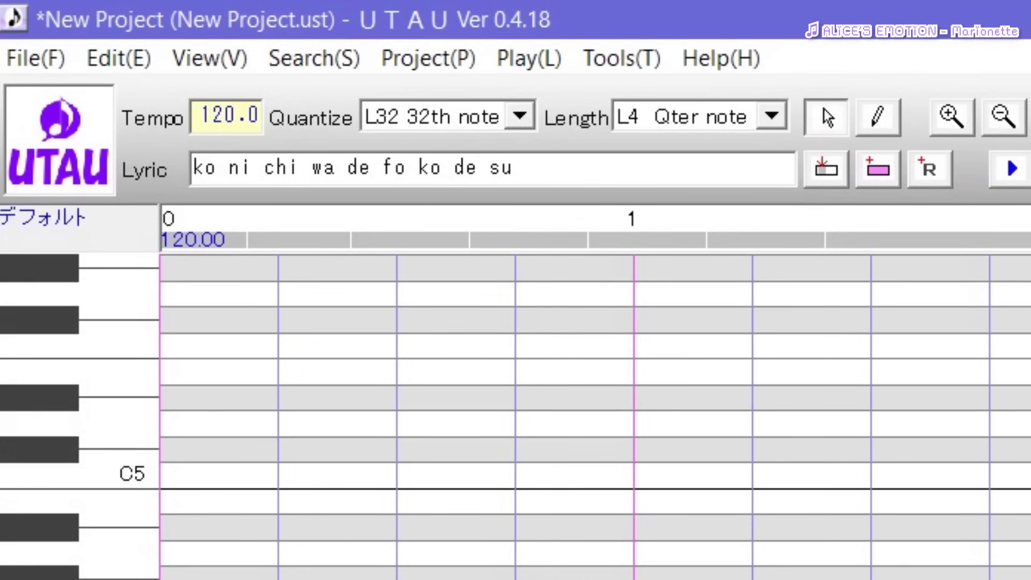
Step: Append the UST file from the DoLL folder in My USTs to the project
{"action": "left_click", "coordinate": [39, 62]}
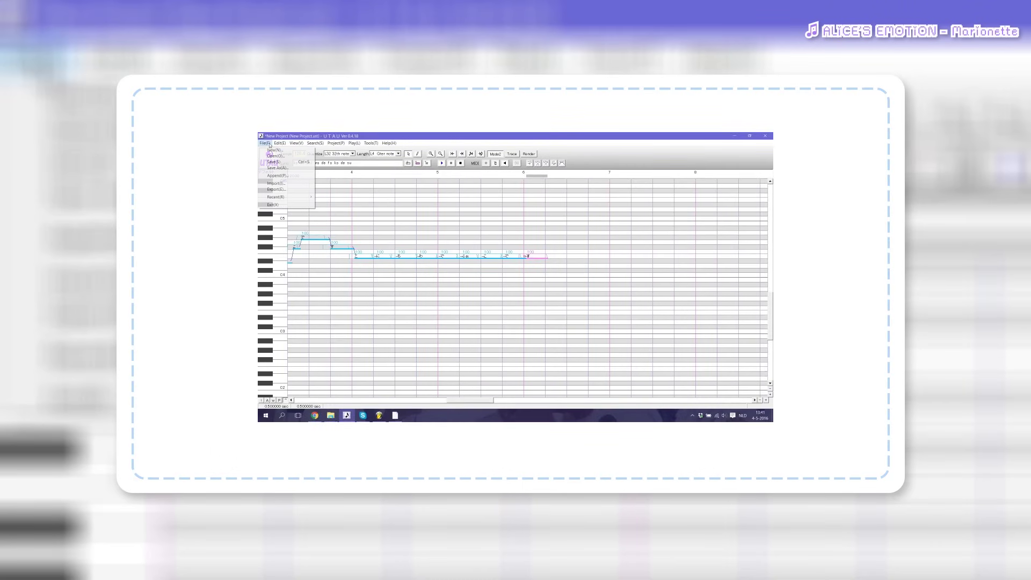
{"action": "left_click", "coordinate": [277, 175]}
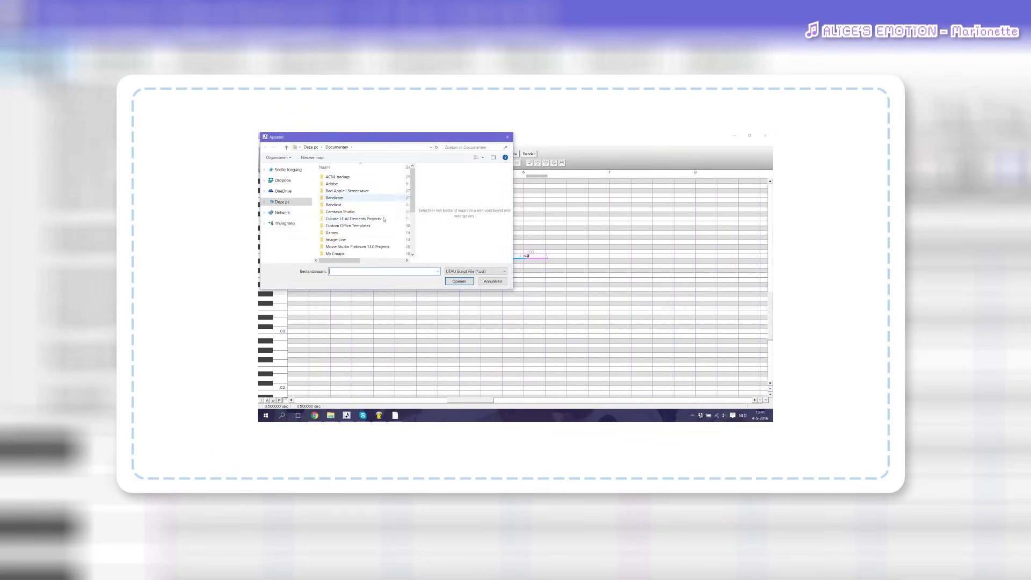
{"action": "left_click", "coordinate": [284, 231]}
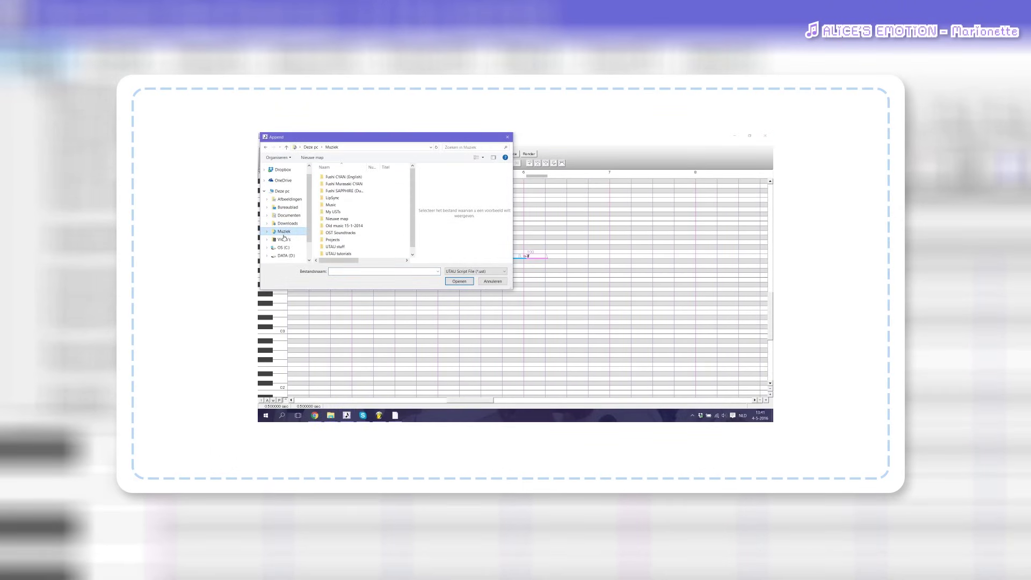
{"action": "double_click", "coordinate": [334, 212]}
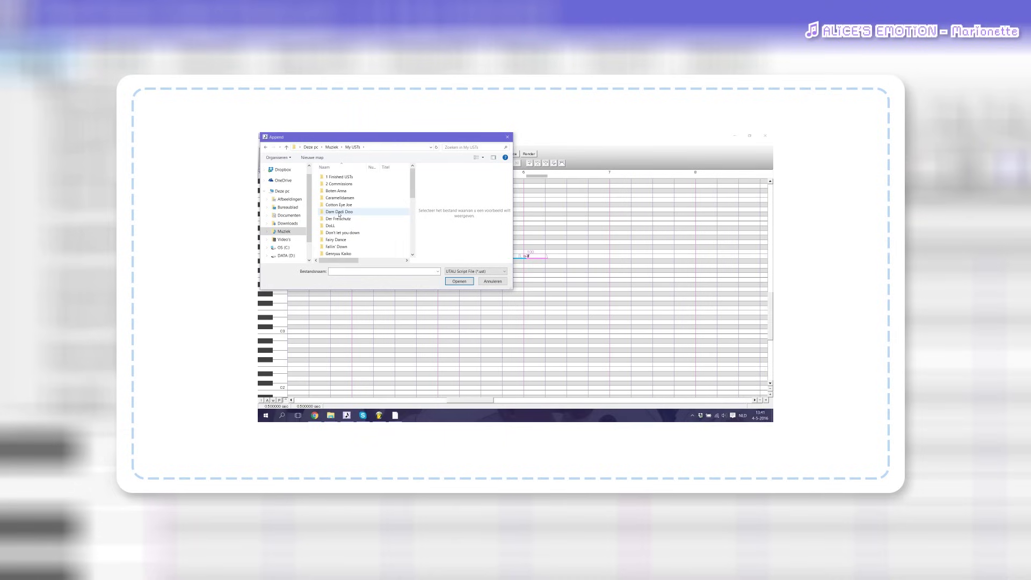
{"action": "double_click", "coordinate": [331, 226]}
{"action": "left_click", "coordinate": [333, 184]}
{"action": "left_click", "coordinate": [459, 284]}
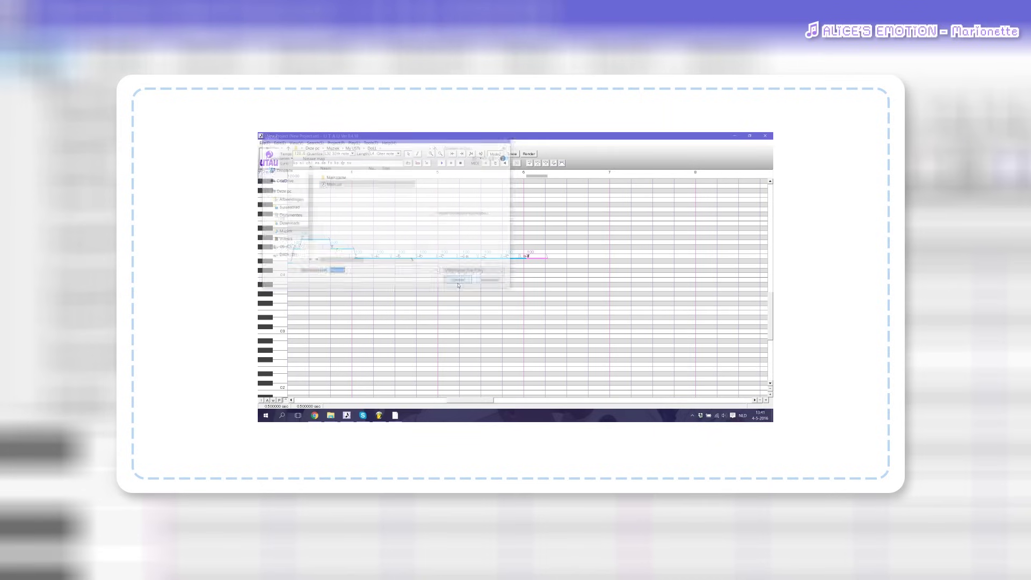
{"action": "left_click_drag", "start_coordinate": [307, 400], "coordinate": [349, 400]}
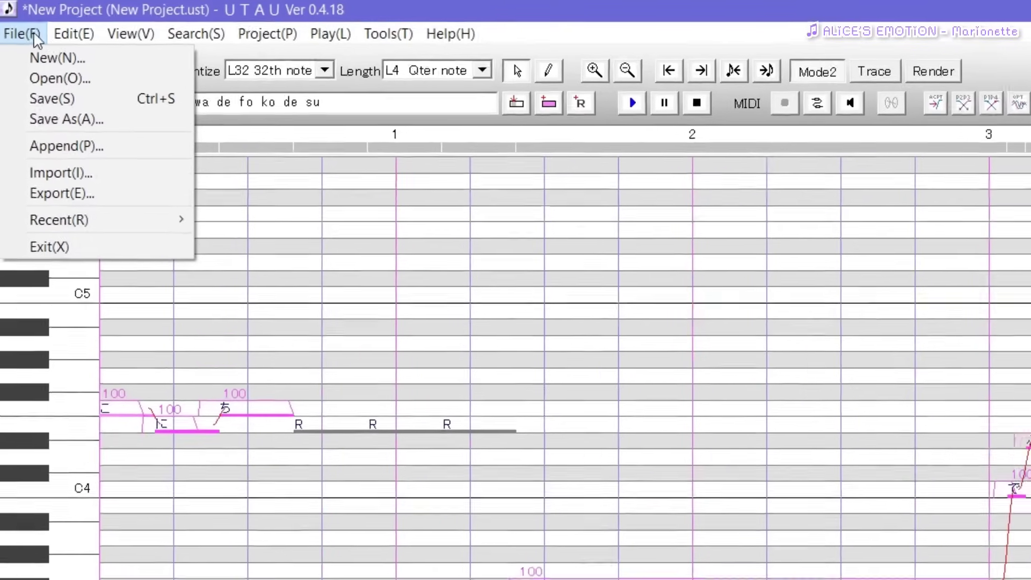
{"action": "mouse_move", "coordinate": [104, 60]}
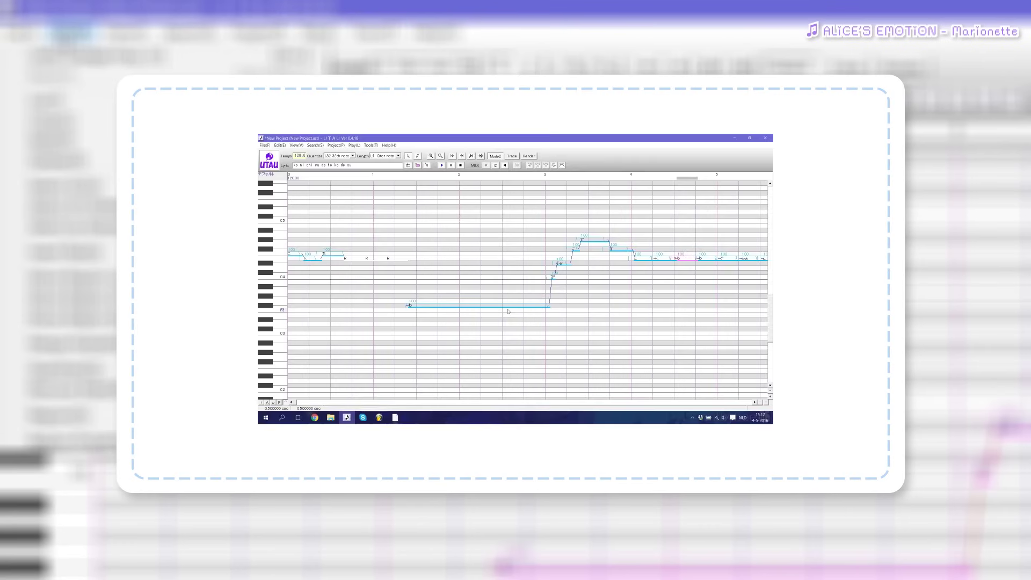
{"action": "right_click", "coordinate": [508, 309]}
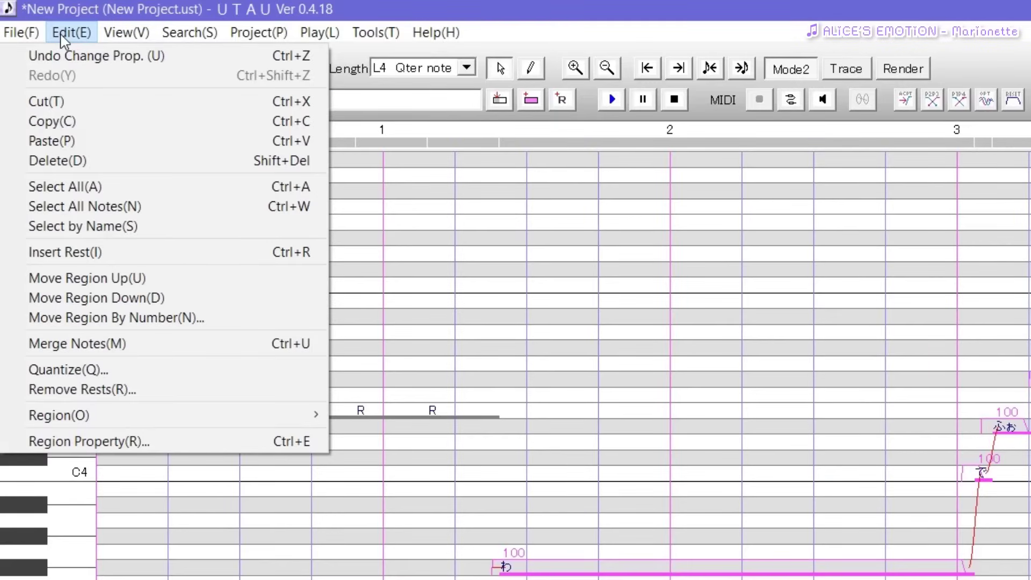
{"action": "mouse_move", "coordinate": [115, 35]}
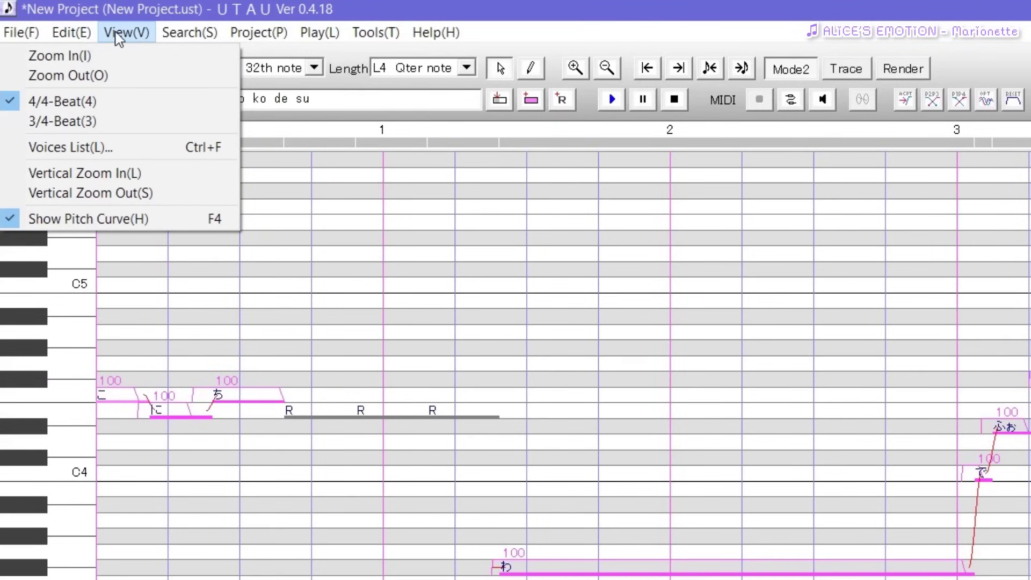
{"action": "mouse_move", "coordinate": [175, 40]}
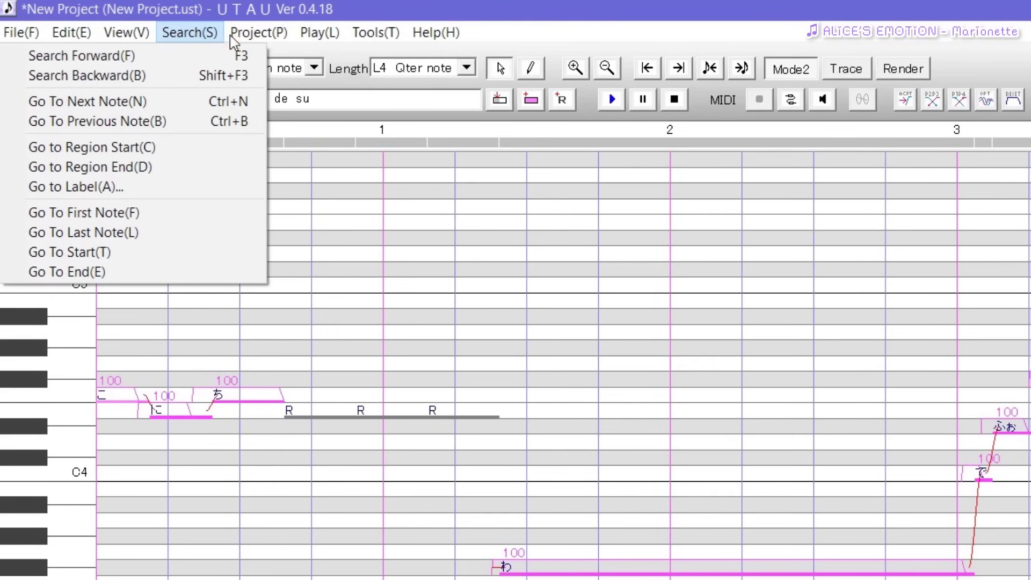
Step: Open the project's properties
{"action": "mouse_move", "coordinate": [236, 42]}
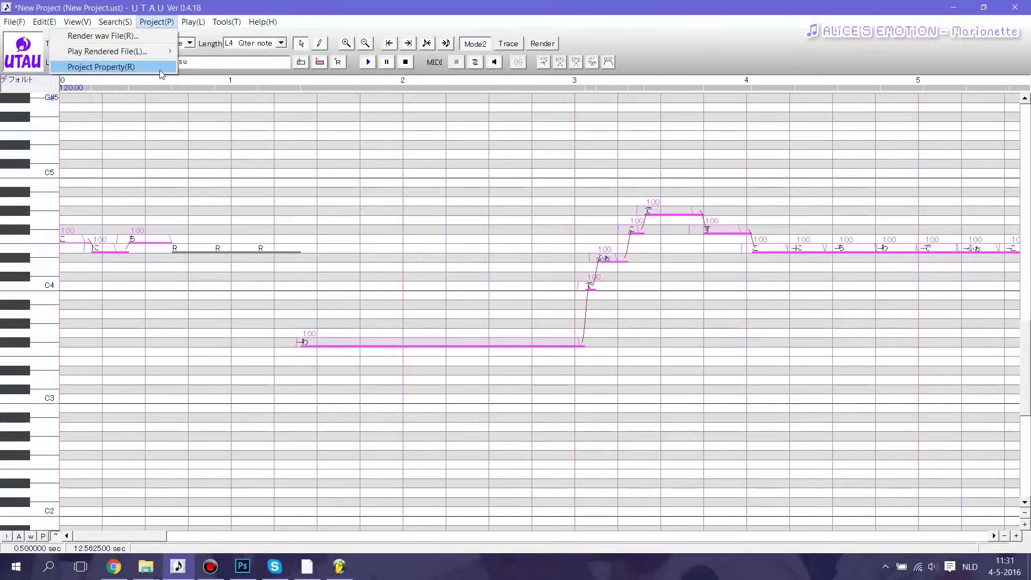
{"action": "left_click", "coordinate": [263, 110]}
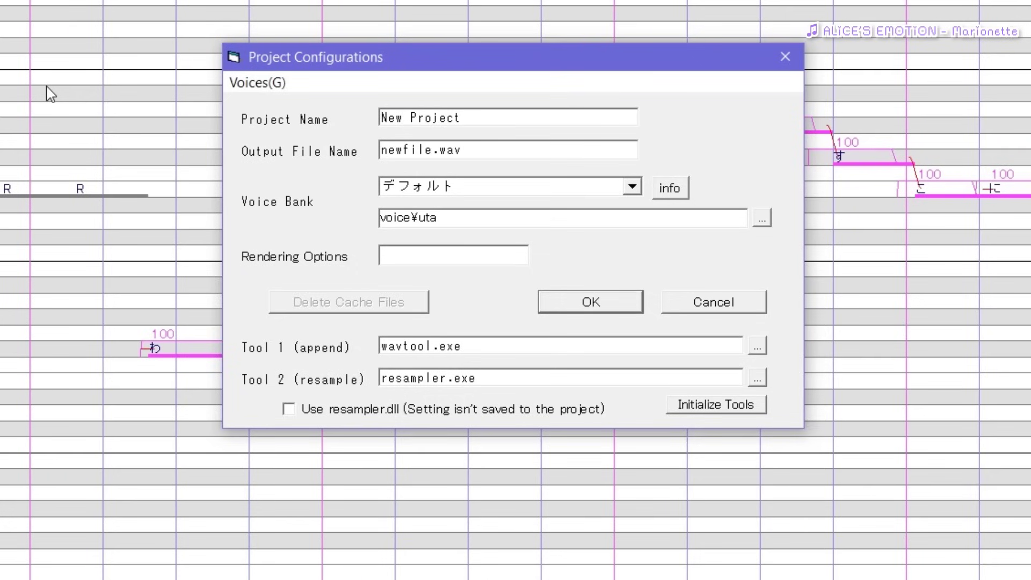
Step: Look through the installed voice banks available for the project, and accept the project configuration
{"action": "right_click", "coordinate": [443, 224]}
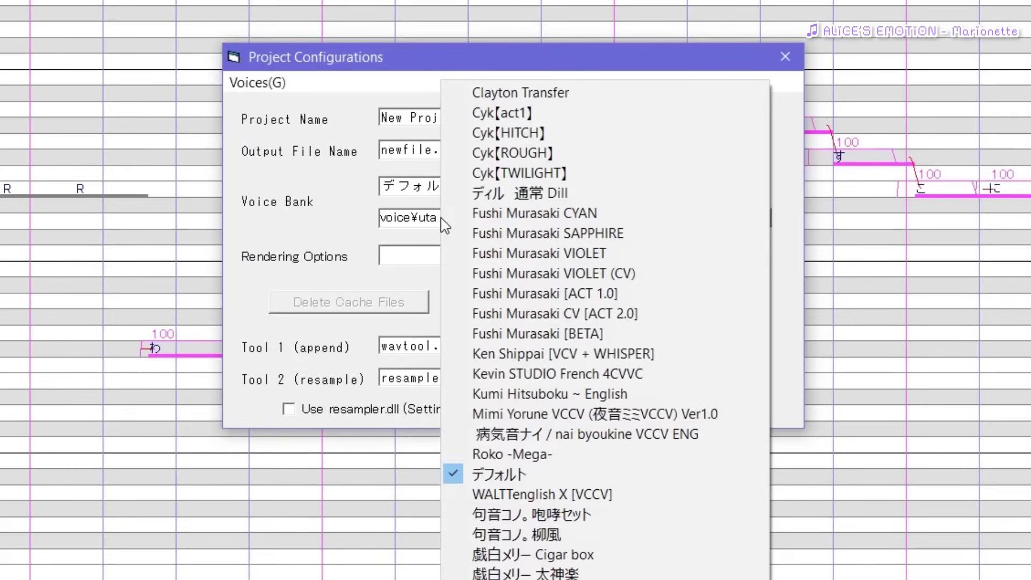
{"action": "key", "text": "Escape"}
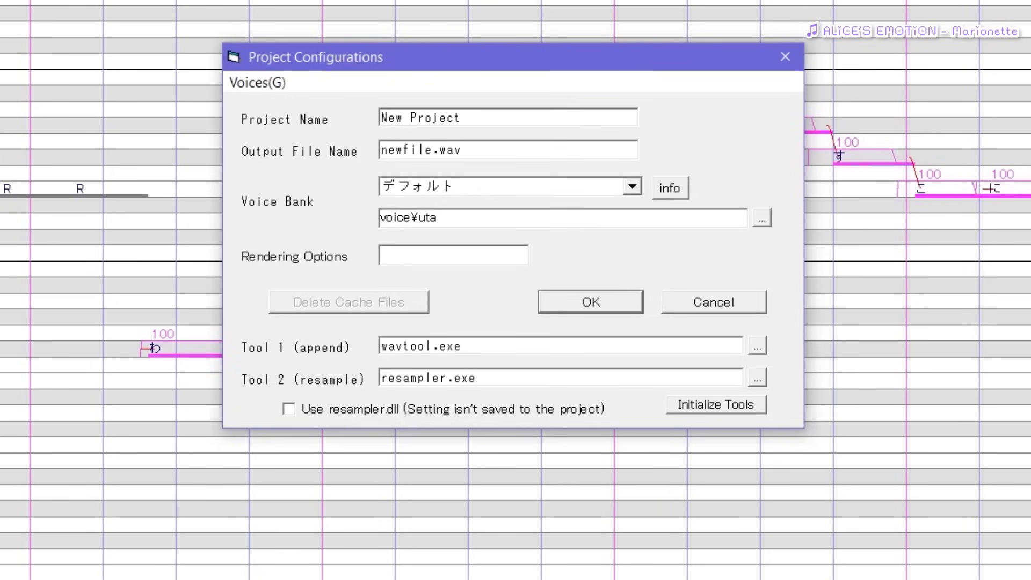
{"action": "left_click", "coordinate": [564, 306]}
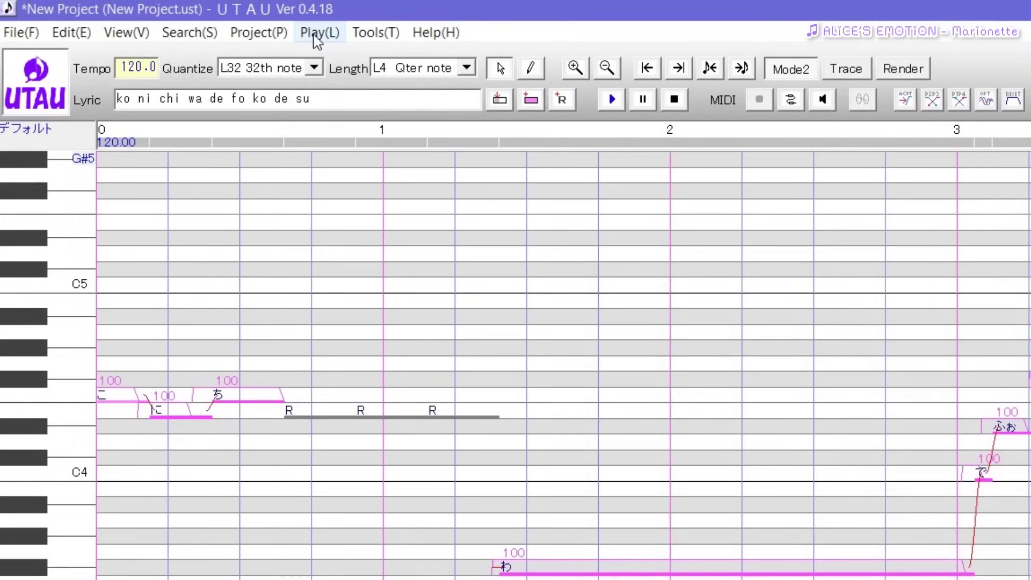
{"action": "left_click", "coordinate": [319, 34]}
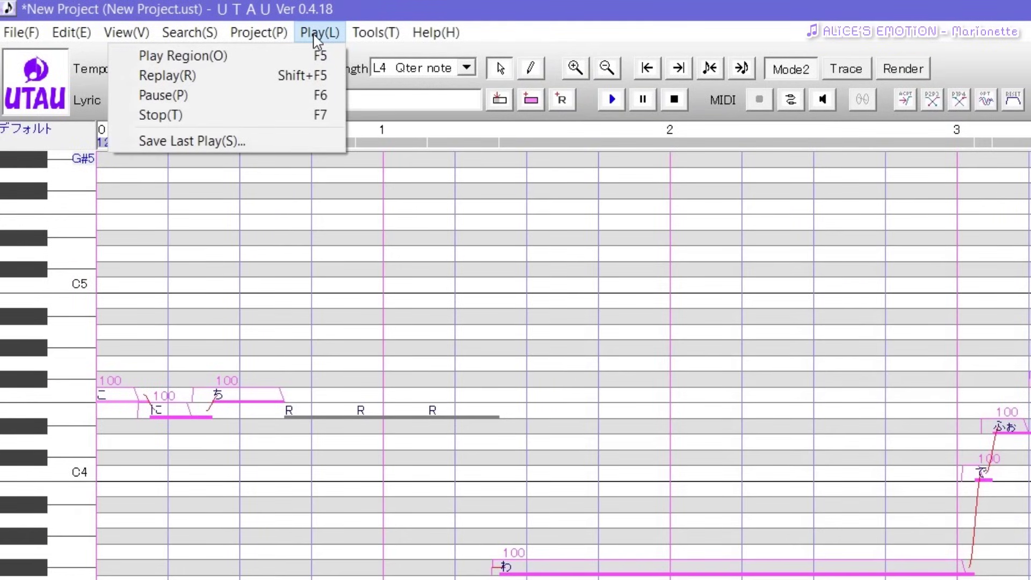
{"action": "mouse_move", "coordinate": [360, 33]}
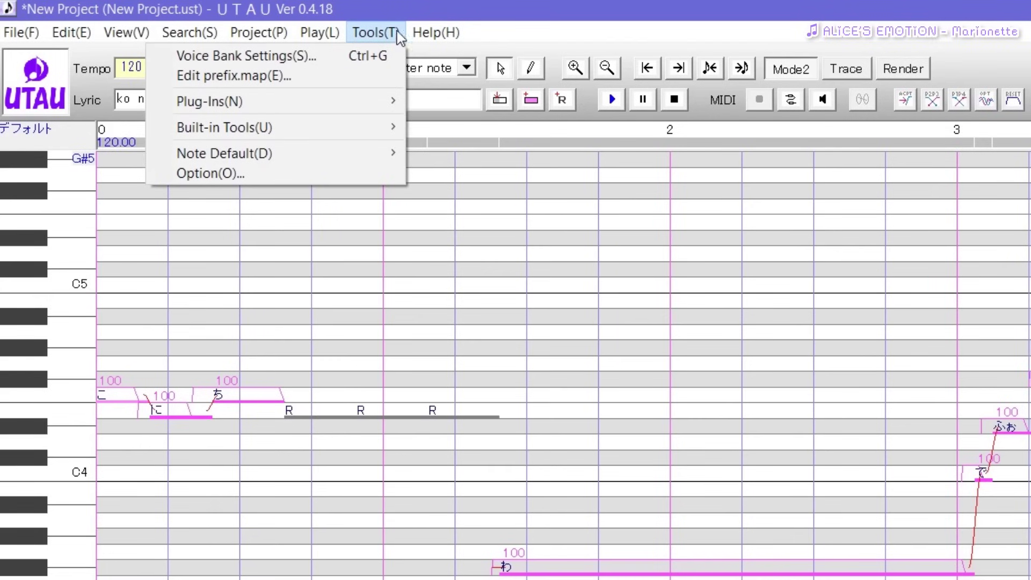
{"action": "mouse_move", "coordinate": [436, 35]}
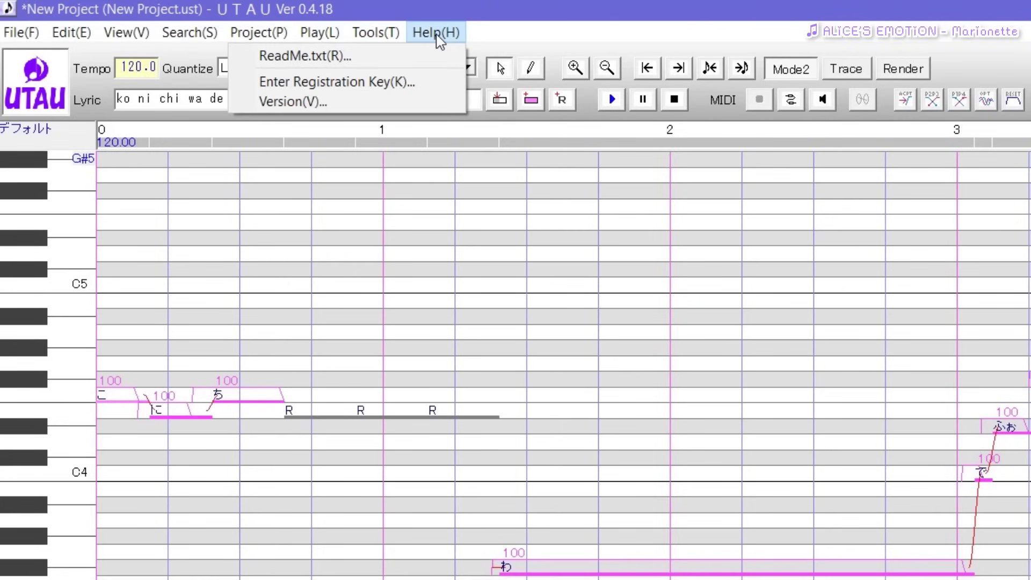